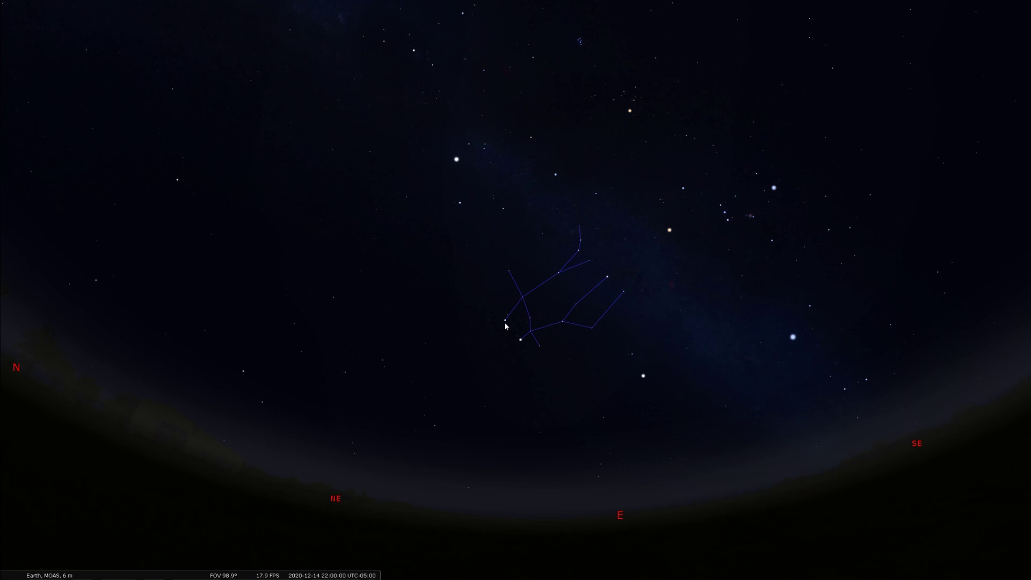
Step: Show the Gemini constellation artwork and the meteor shower radiant labels, including the Geminids
{"action": "key", "text": "r"}
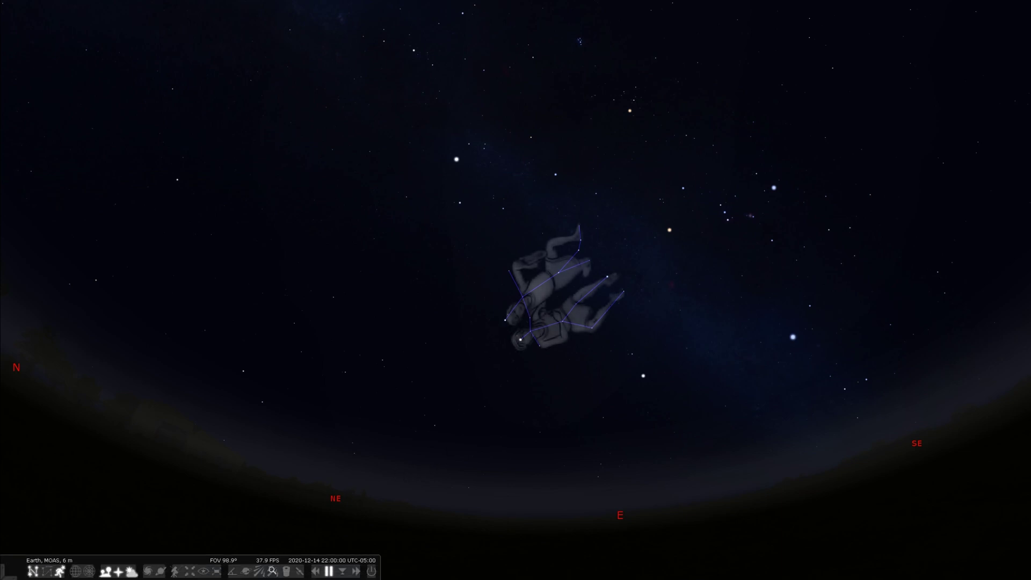
{"action": "left_click", "coordinate": [261, 571]}
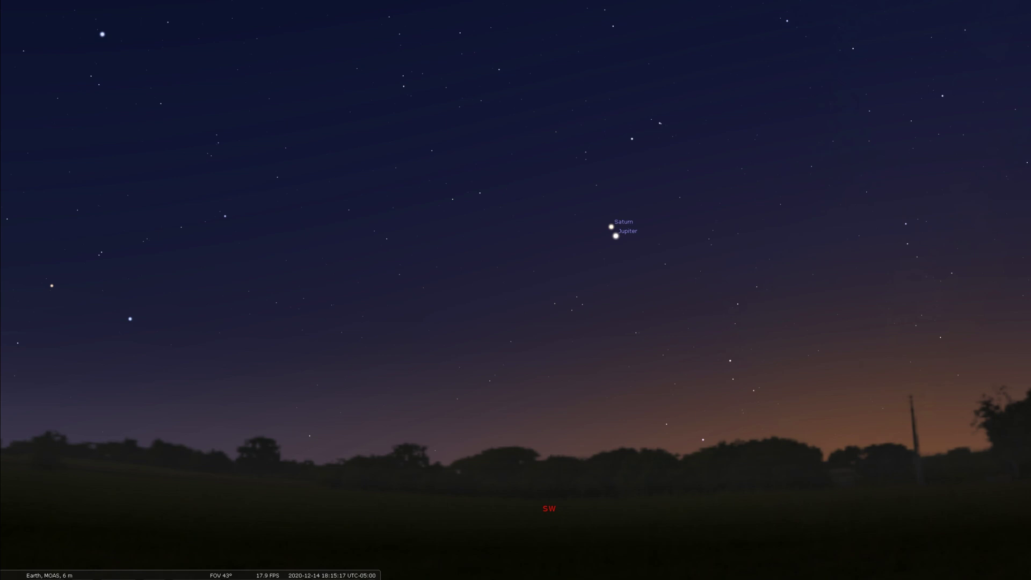
Step: Advance the date one day at a time from 14 to 17 December 2020
{"action": "key", "text": "equal"}
{"action": "key", "text": "equal"}
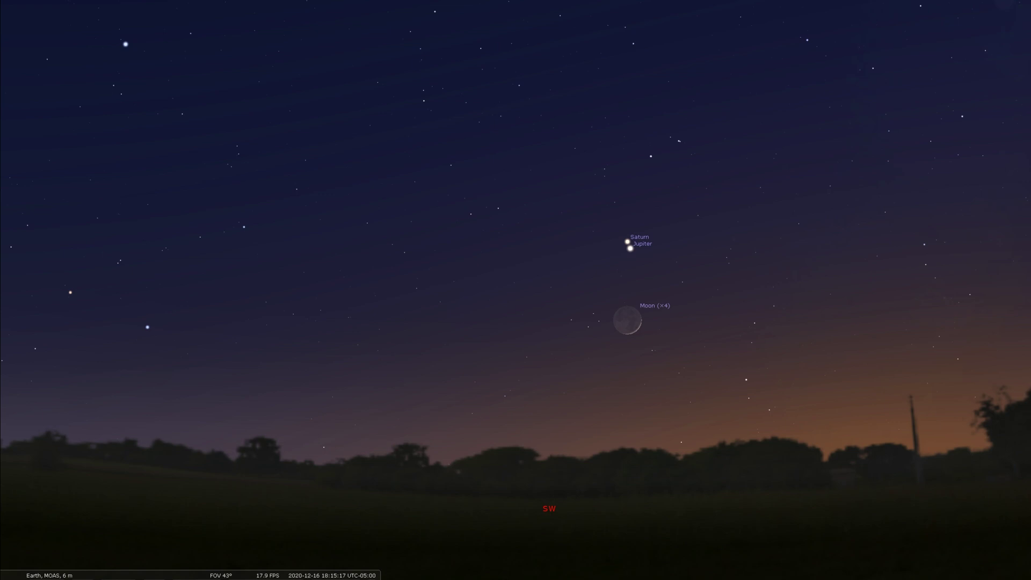
{"action": "key", "text": "equal"}
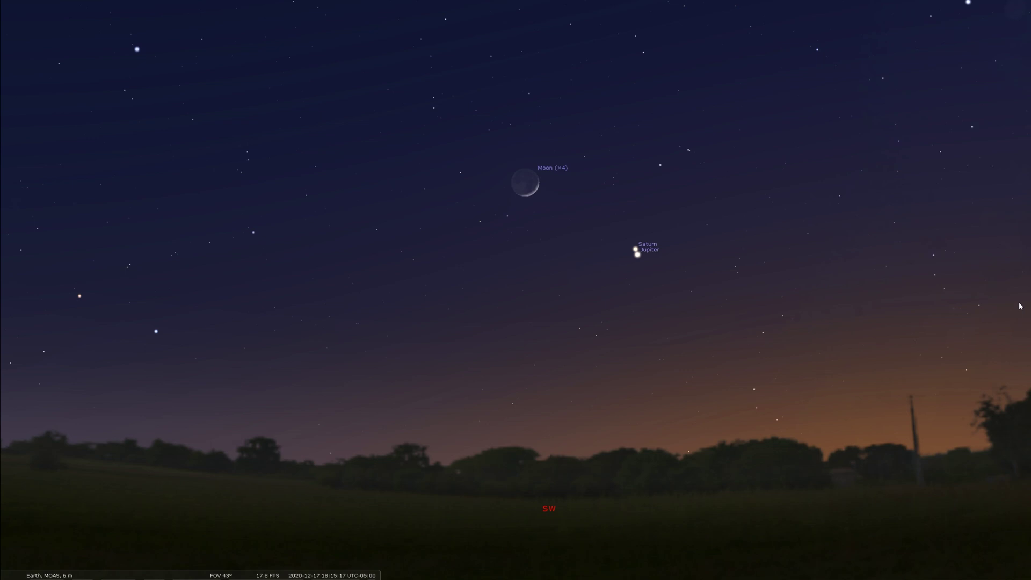
Step: Step the date forward through 18 and 19 December to 20 December
{"action": "key", "text": "equal"}
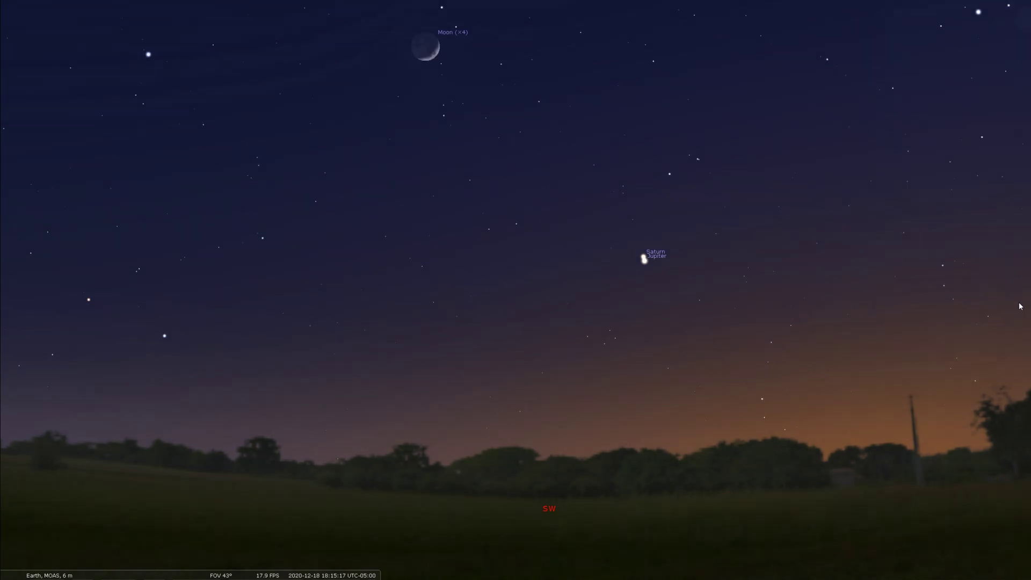
{"action": "key", "text": "equal"}
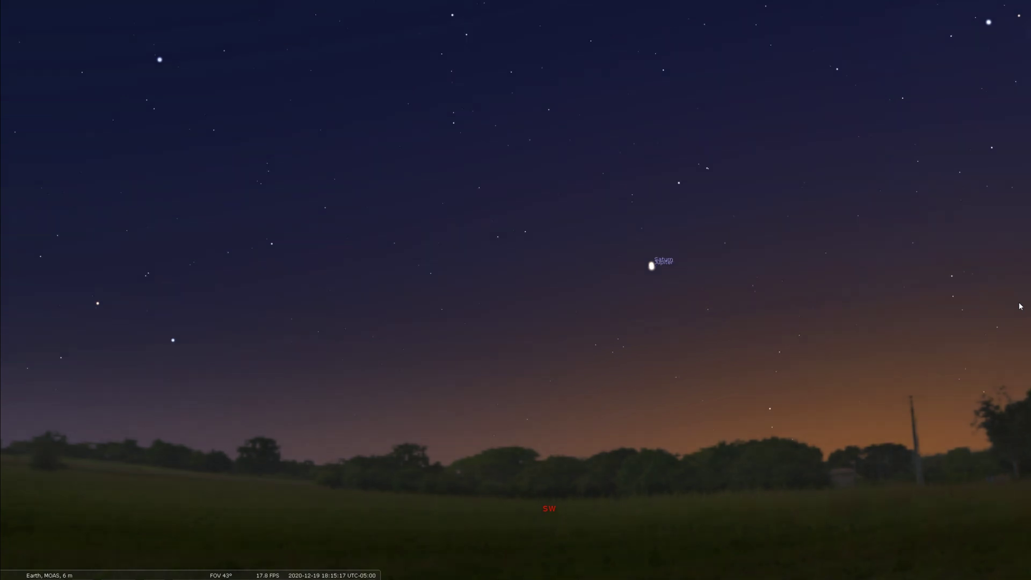
{"action": "key", "text": "equal"}
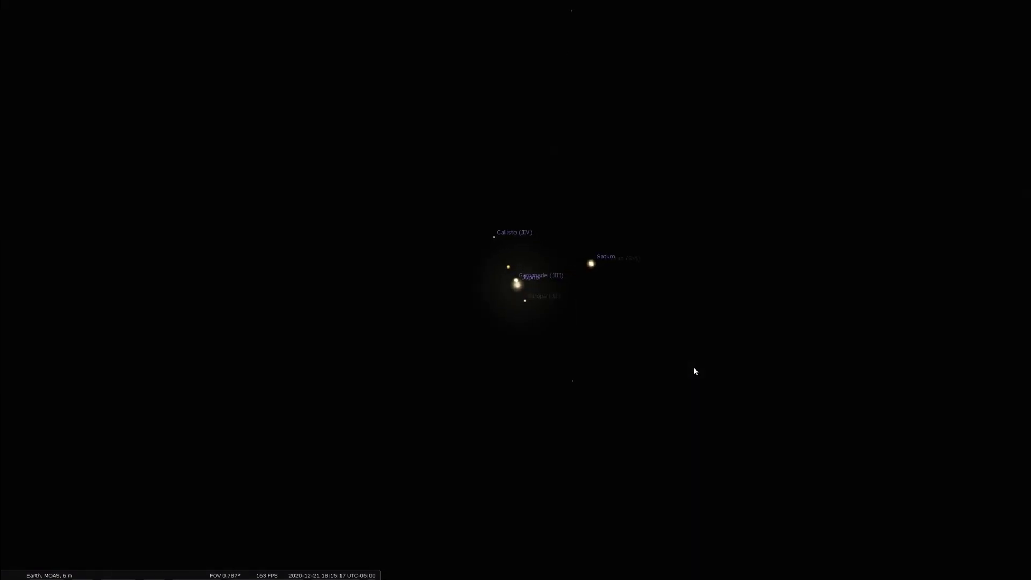
{"action": "scroll", "coordinate": [694, 370], "scroll_direction": "up", "scroll_amount": 2}
{"action": "scroll", "coordinate": [702, 366], "scroll_direction": "up", "scroll_amount": 2}
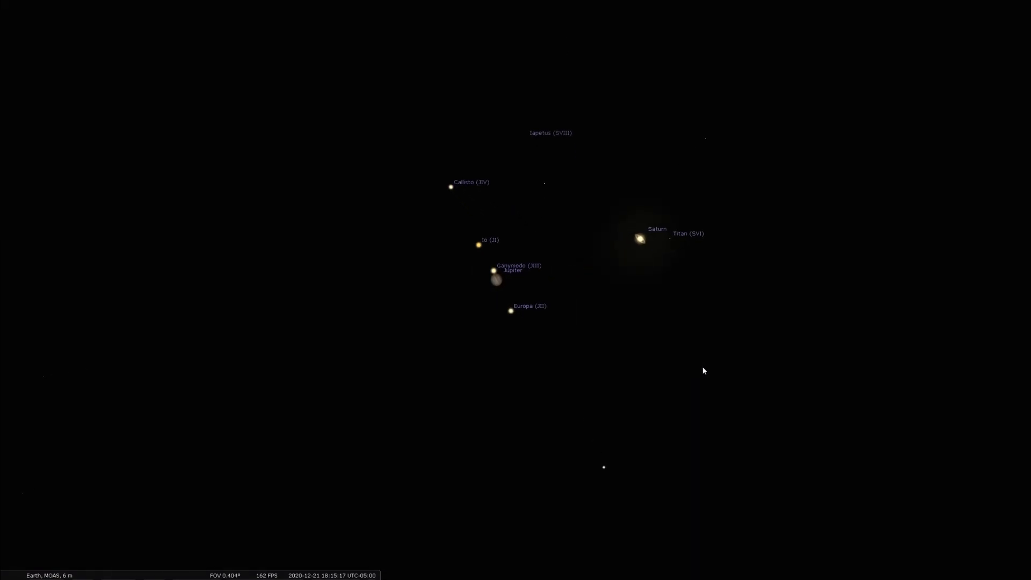
{"action": "scroll", "coordinate": [707, 365], "scroll_direction": "up", "scroll_amount": 1}
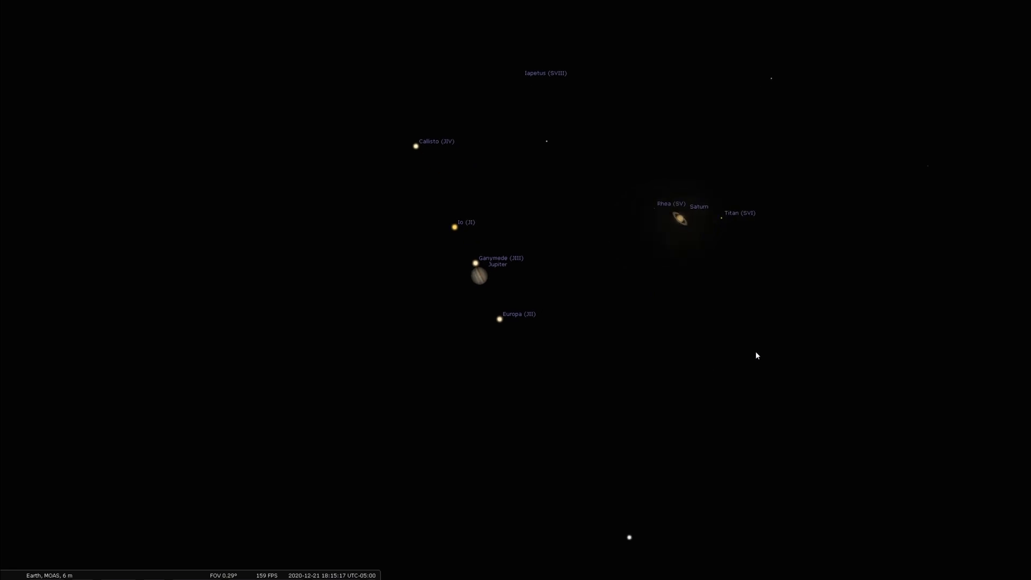